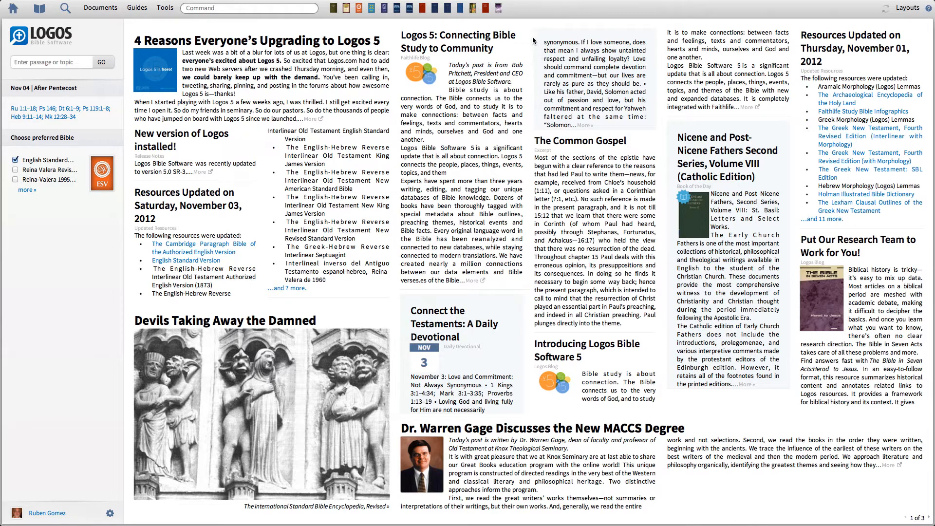
# Step: Open the English Standard Version Bible
pyautogui.click(359, 9)
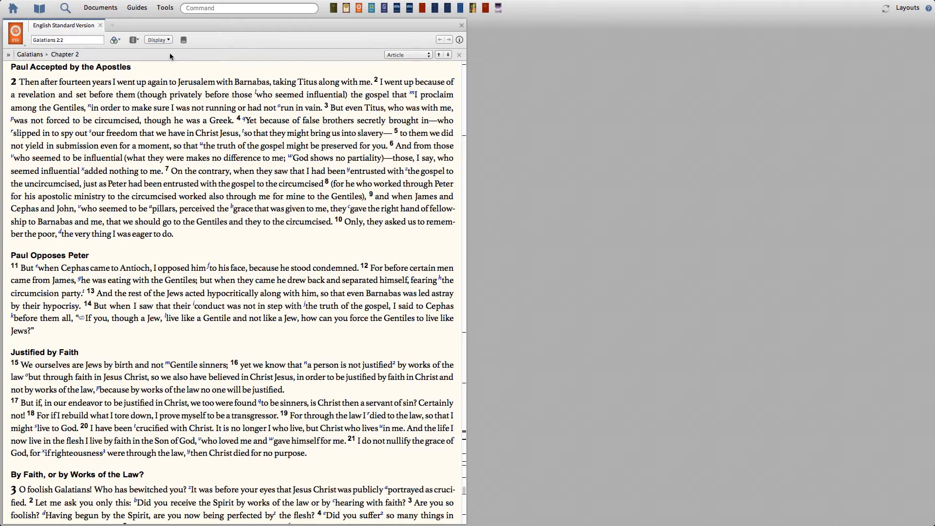
# Step: Show and hide the Bible's interlinear pane, and turn its inline interlinear display on and off again
pyautogui.click(183, 42)
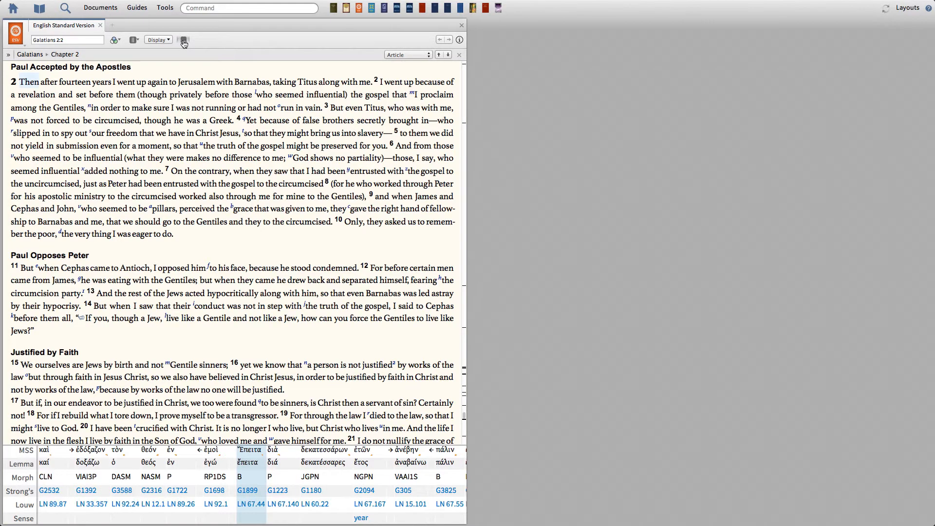
pyautogui.click(183, 40)
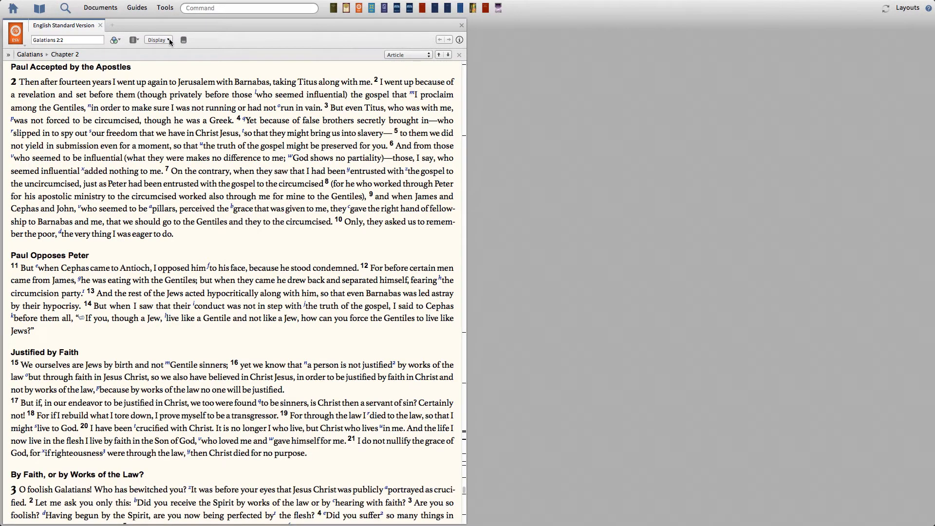
pyautogui.click(169, 39)
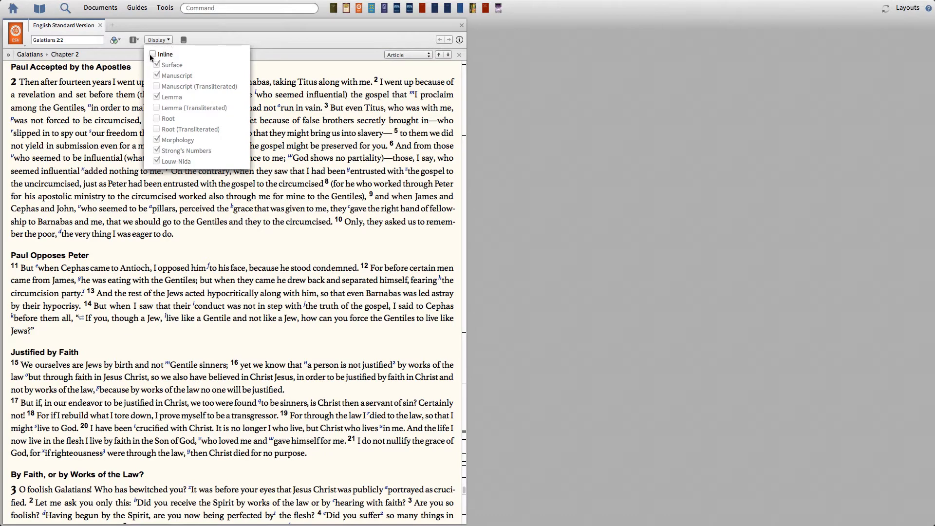
pyautogui.click(153, 54)
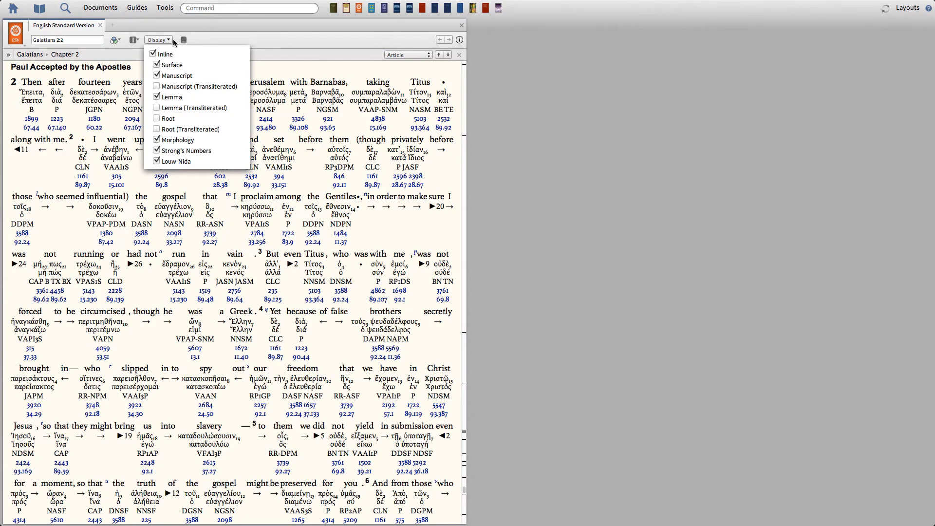
pyautogui.click(153, 55)
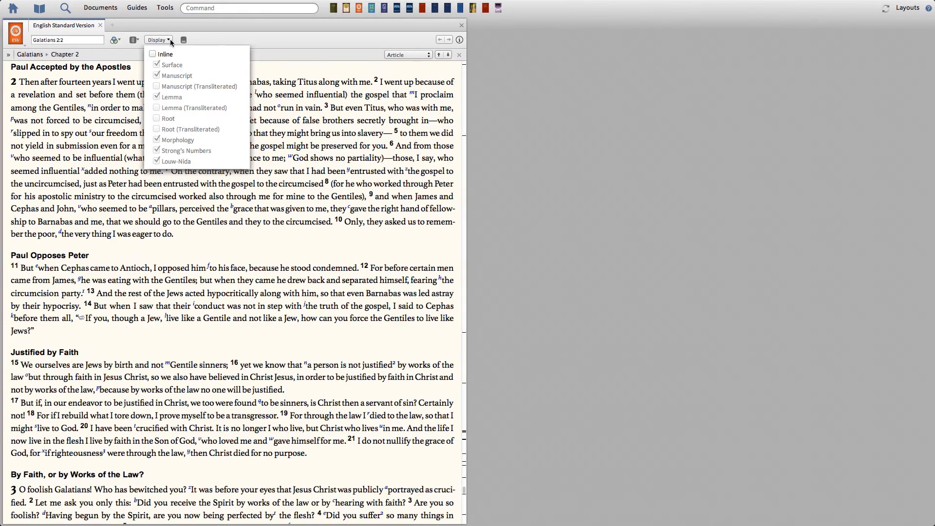
pyautogui.click(279, 39)
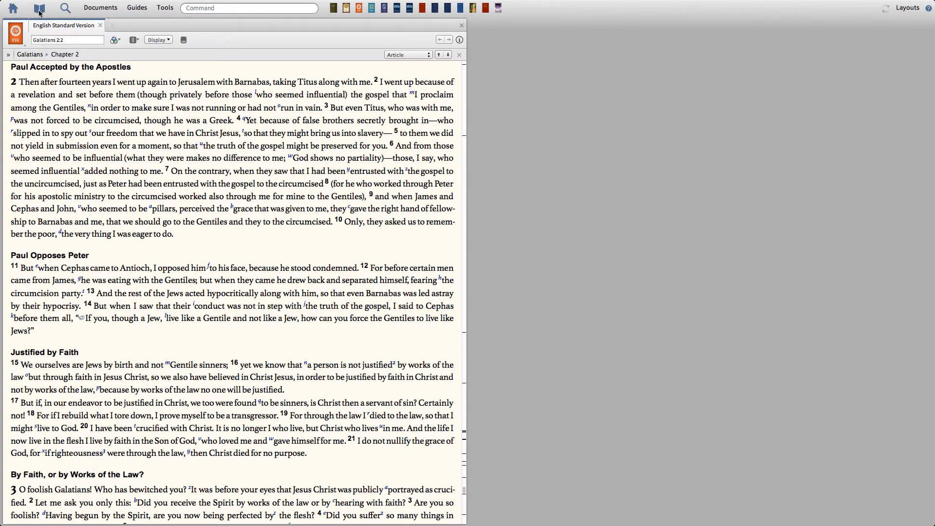
# Step: Open a search, look over the Morph and Syntax search types, and set it to a Clause search
pyautogui.click(65, 10)
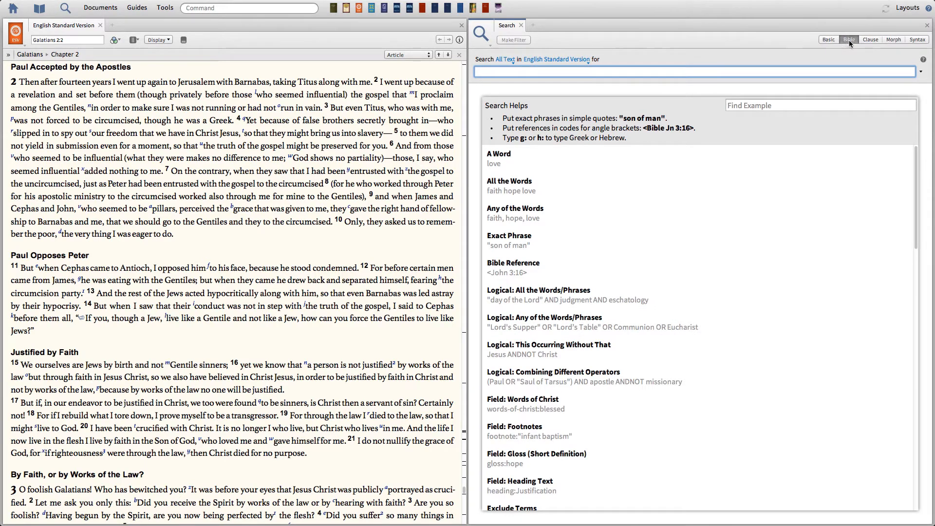
pyautogui.click(893, 39)
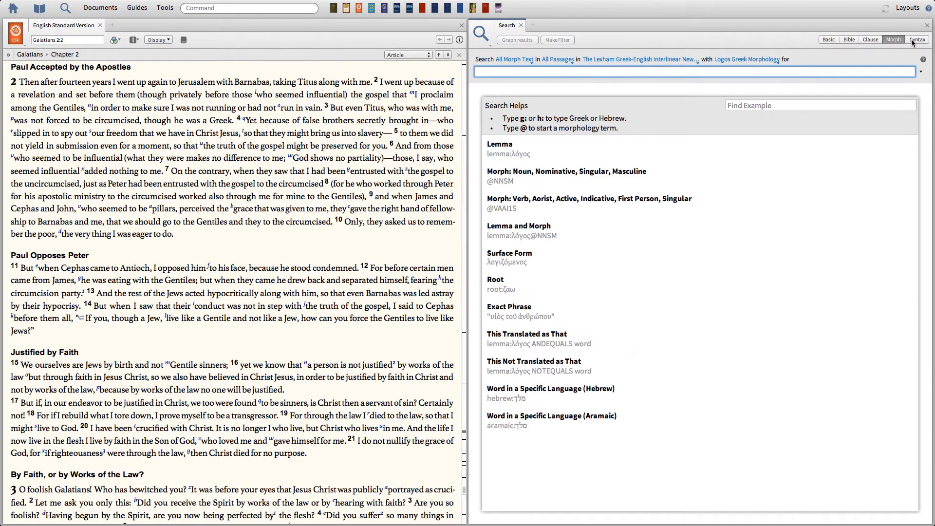
pyautogui.click(912, 40)
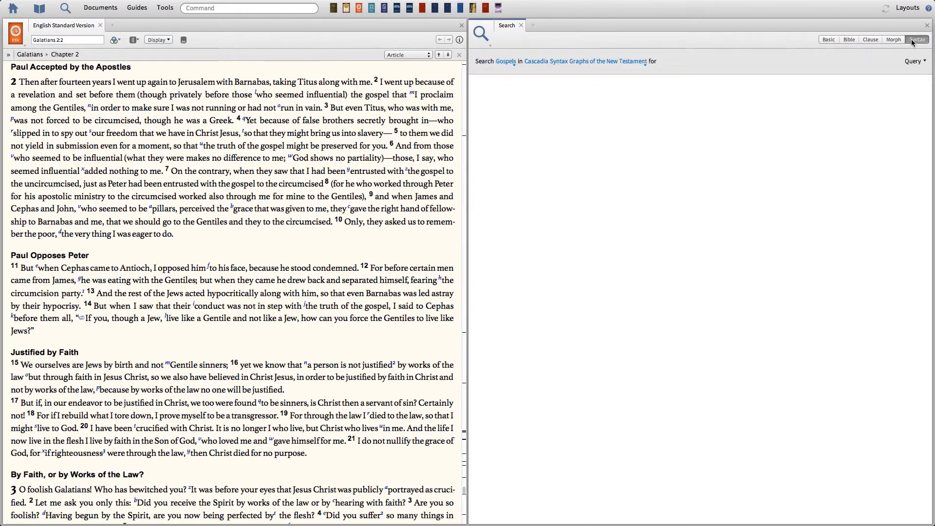
pyautogui.click(870, 41)
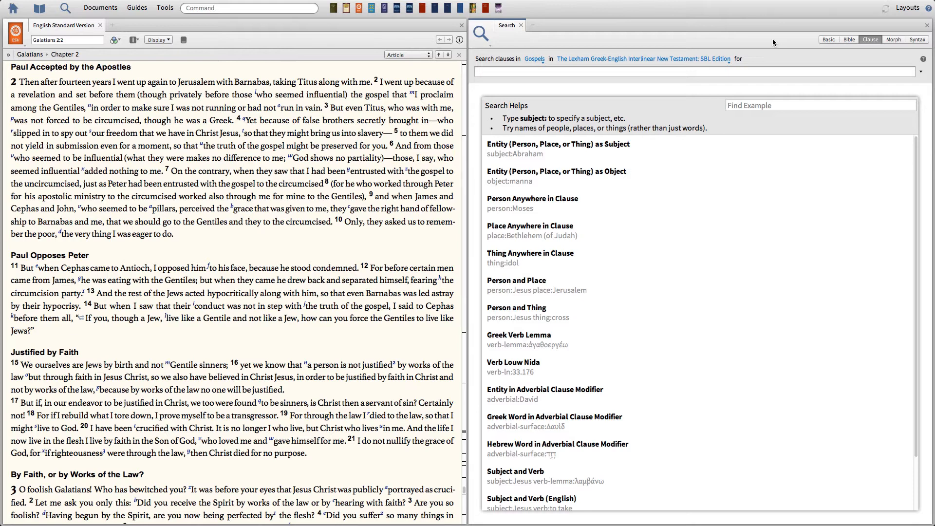
# Step: Enter a clause query with subject:disciples and object:Jesus for the Gospels
pyautogui.click(481, 72)
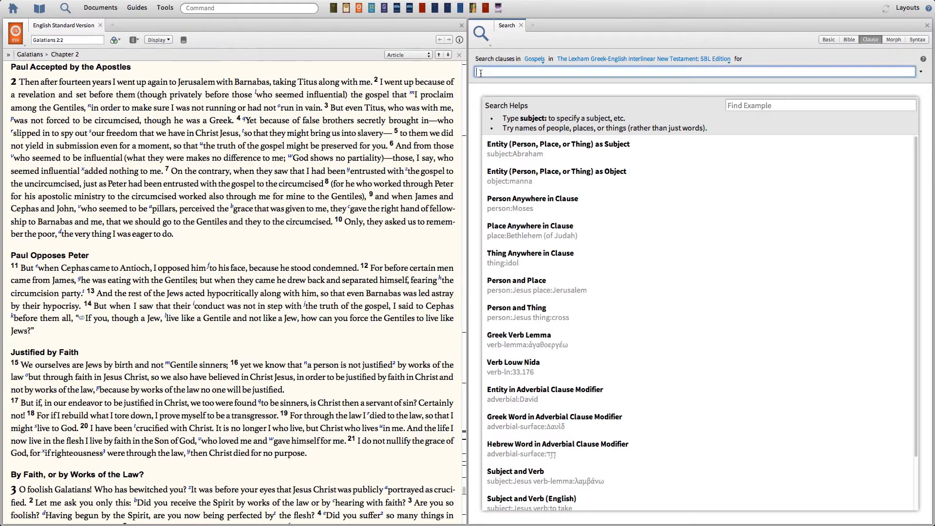
pyautogui.write('subject:')
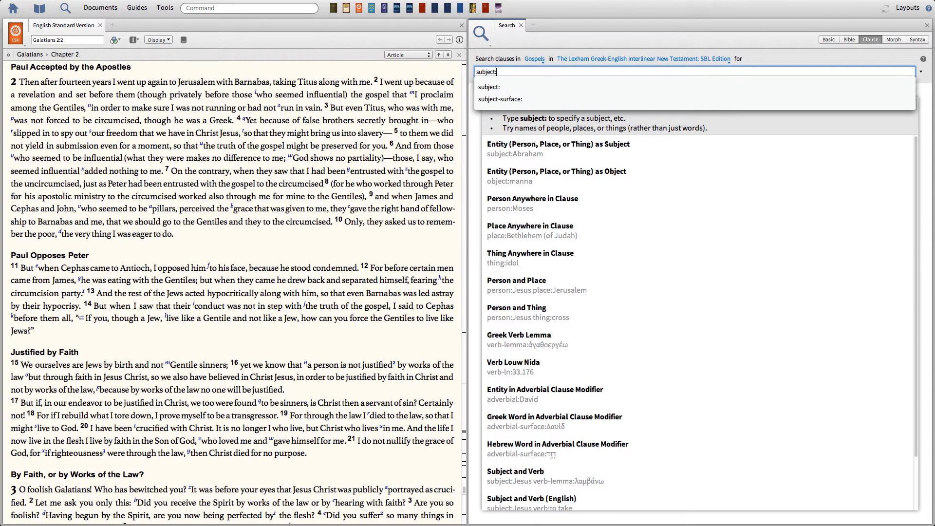
pyautogui.write('disciples')
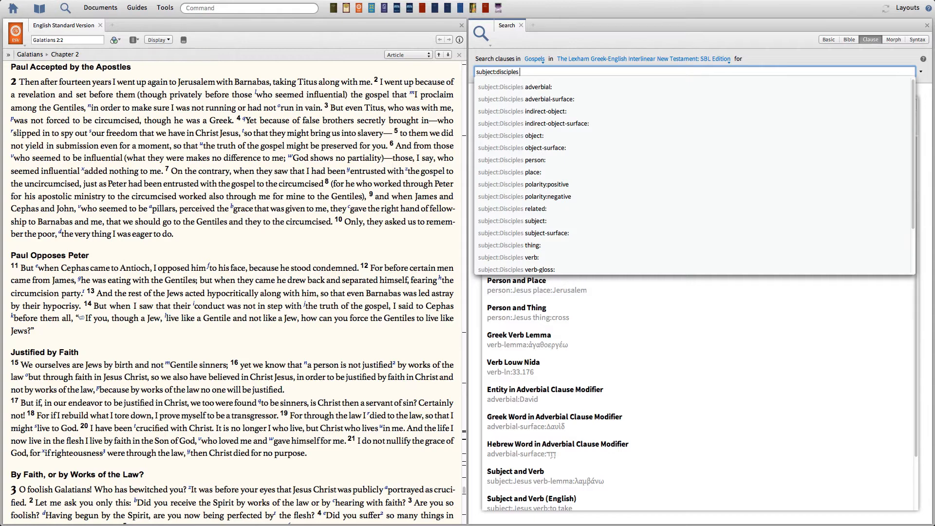
pyautogui.write('objec')
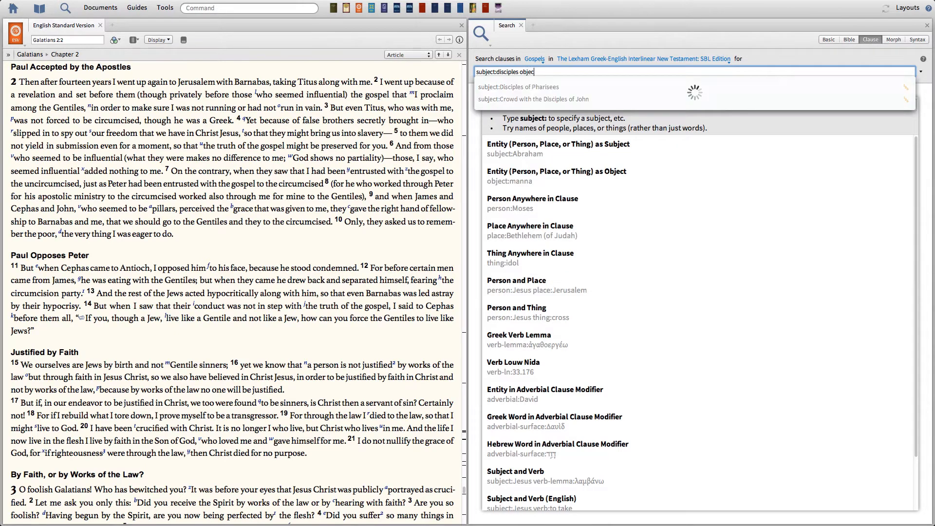
pyautogui.write('t:')
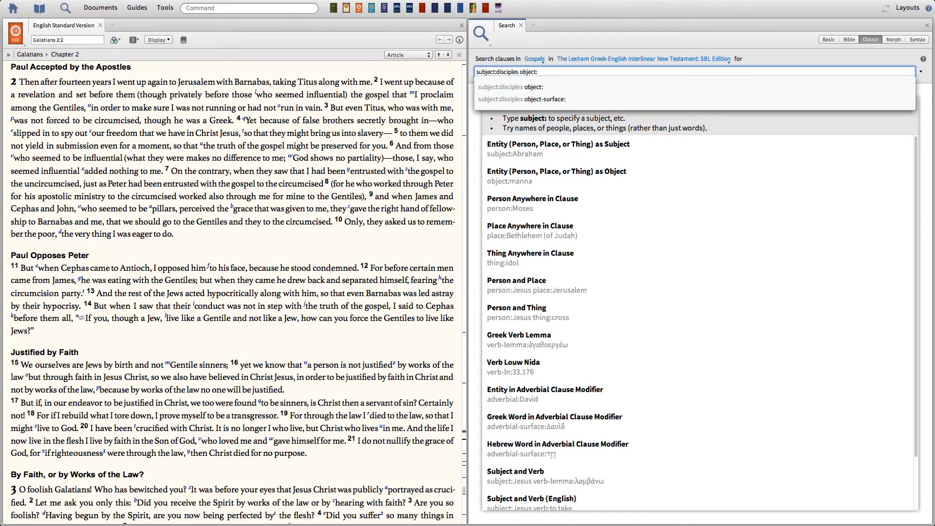
pyautogui.write('Jesus')
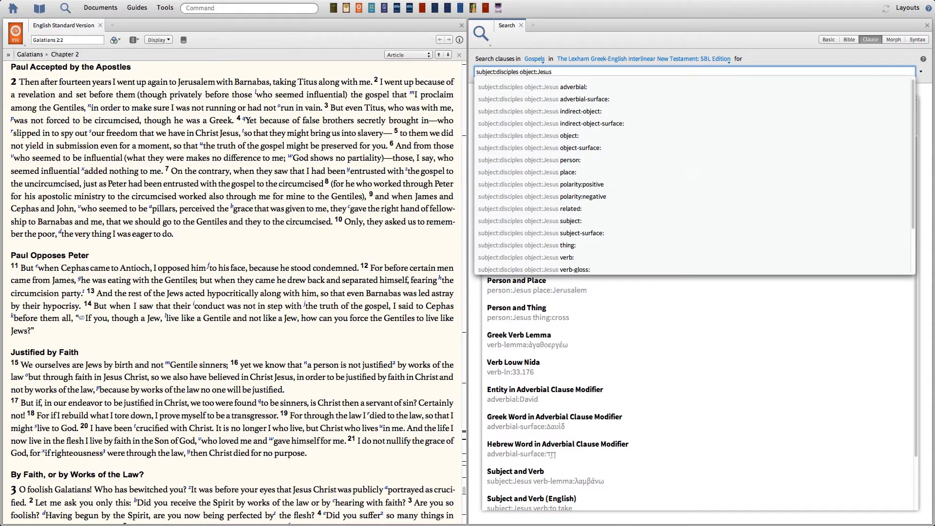
pyautogui.write(' verb:')
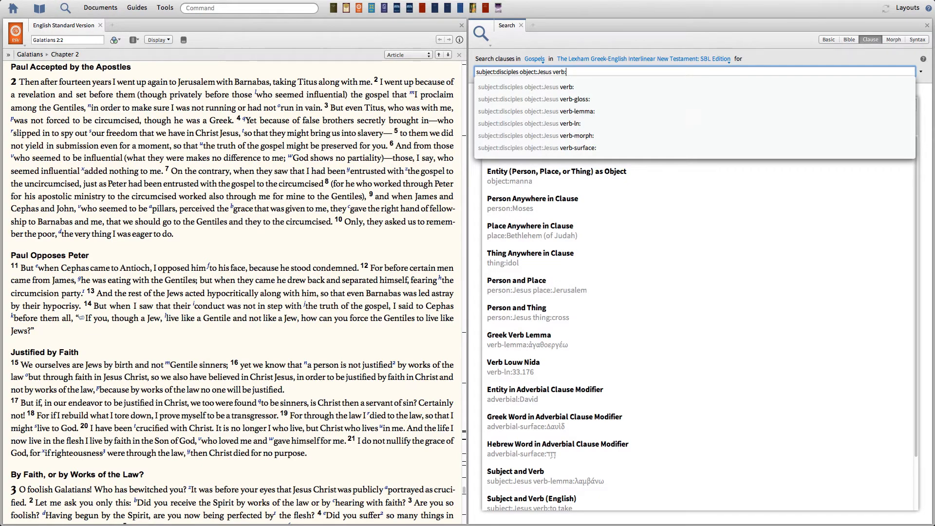
# Step: Add verb:to love to the clause query, run the search, and review the matching verses
pyautogui.write('to love')
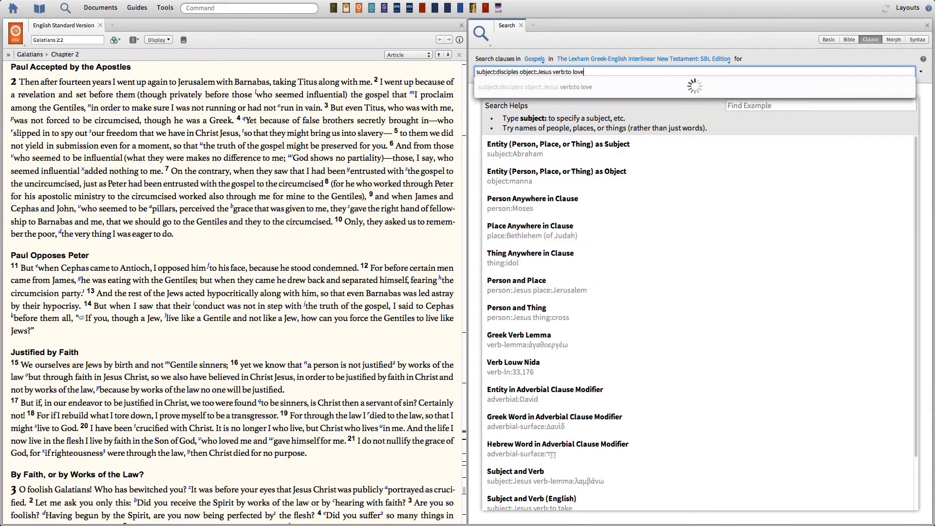
pyautogui.click(694, 86)
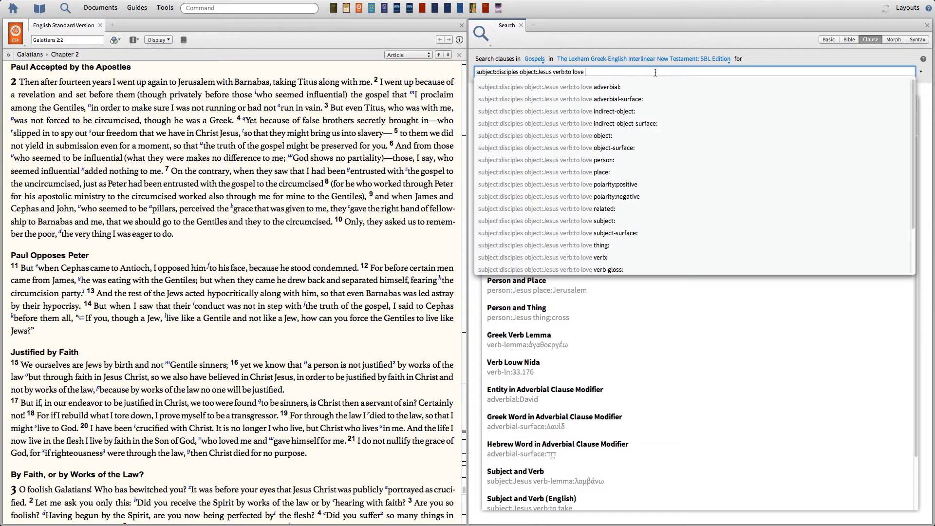
pyautogui.press('Return')
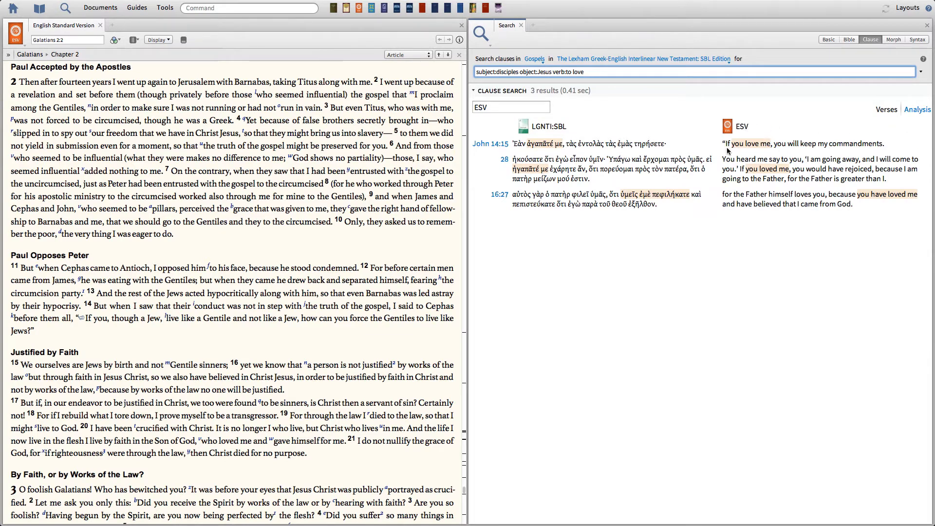
pyautogui.moveTo(738, 146)
pyautogui.moveTo(752, 174)
pyautogui.moveTo(864, 197)
# Step: Replace the verb:to love term in the query with a verb-lemma: term
pyautogui.press('BackSpace')
pyautogui.press('BackSpace')
pyautogui.press('BackSpace')
pyautogui.press('BackSpace')
pyautogui.press('BackSpace')
pyautogui.press('BackSpace')
pyautogui.press('BackSpace')
pyautogui.press('BackSpace')
pyautogui.press('BackSpace')
pyautogui.press('BackSpace')
pyautogui.press('BackSpace')
pyautogui.press('BackSpace')
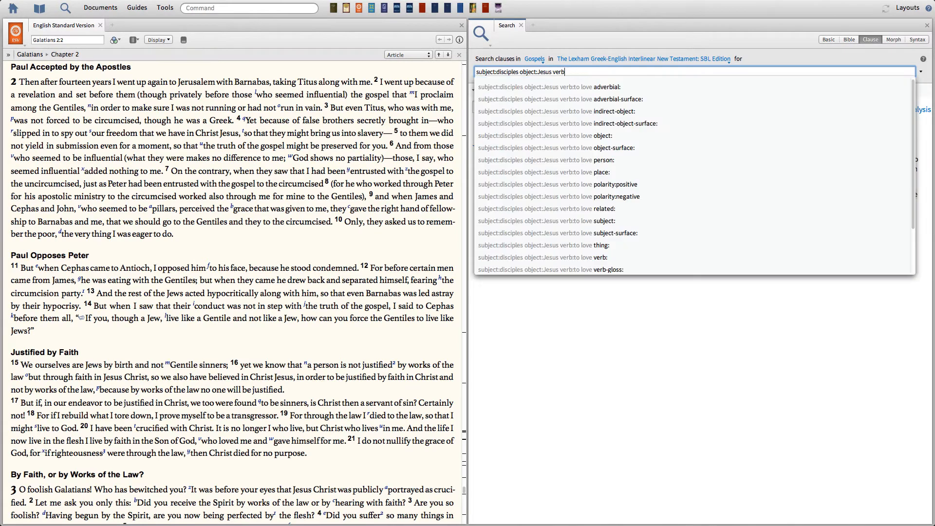
pyautogui.press('BackSpace')
pyautogui.write('verbg')
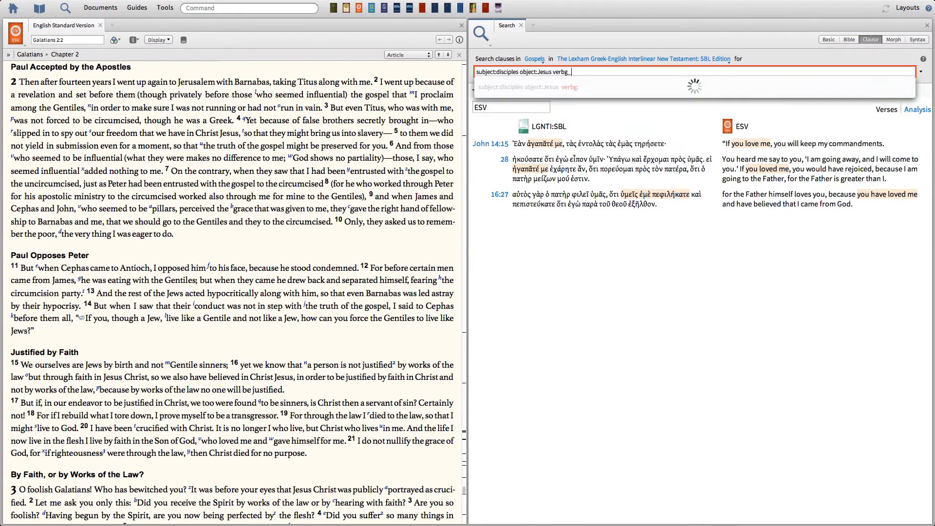
pyautogui.press('BackSpace')
pyautogui.write('-')
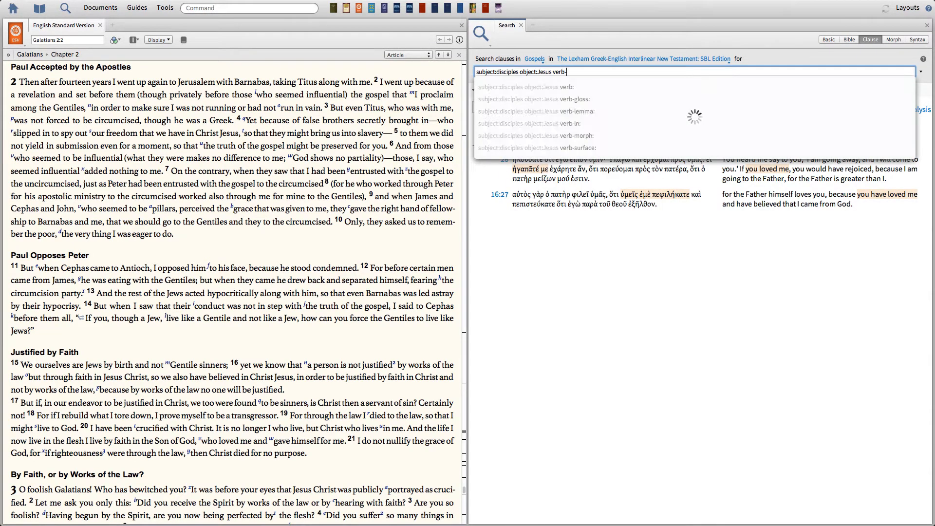
pyautogui.write('lemma:')
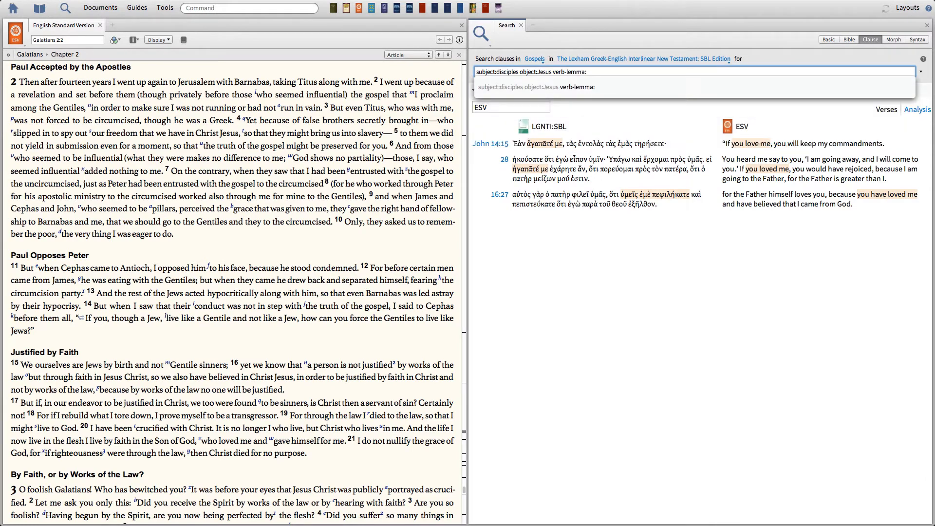
pyautogui.write(' ag')
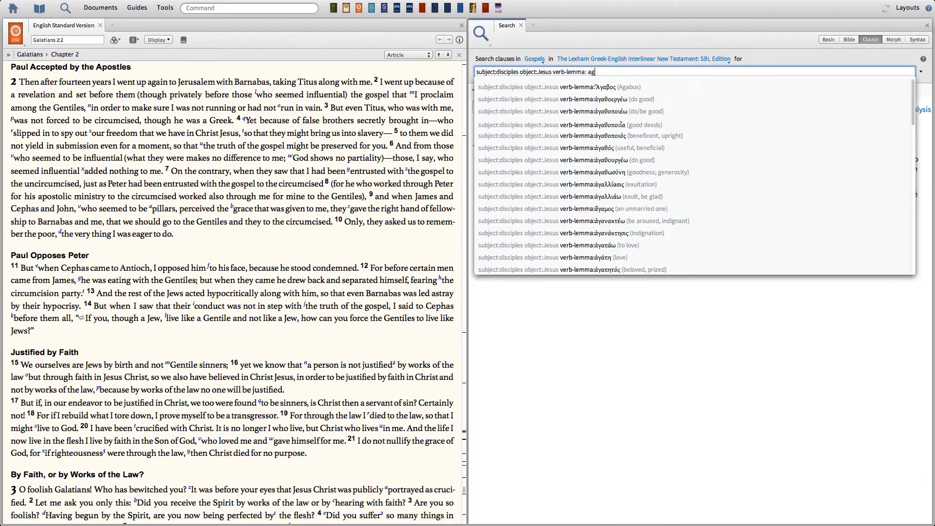
pyautogui.write('apa')
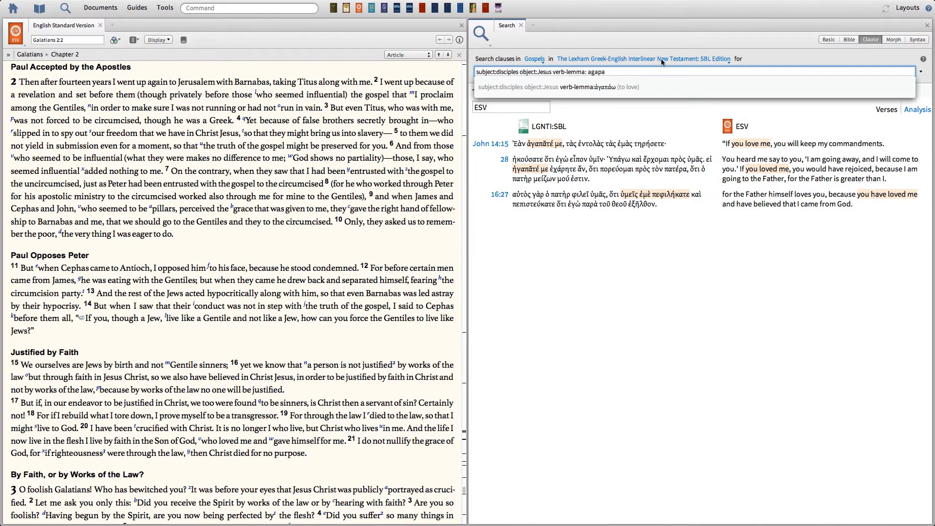
# Step: Set the verb lemma to ἀγαπάω (to love) by looking up agapa, and run the clause search
pyautogui.click(611, 88)
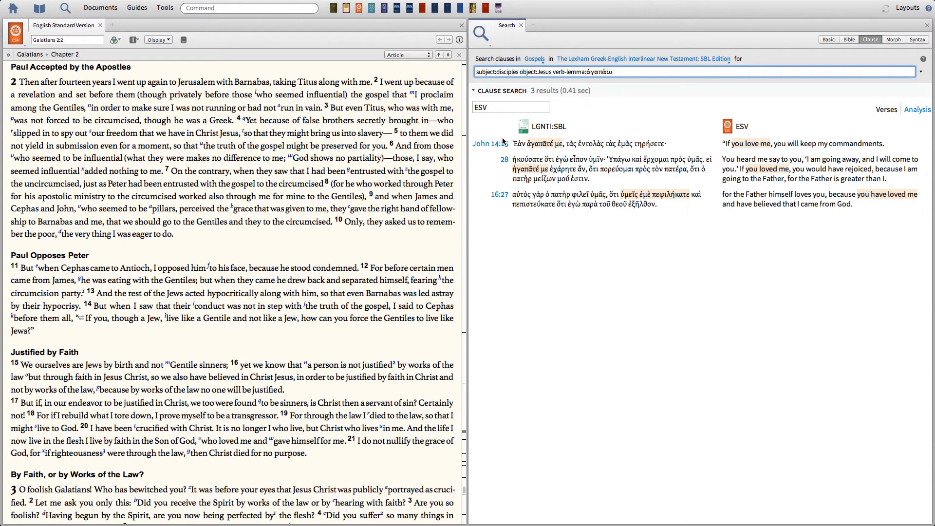
pyautogui.moveTo(481, 147)
pyautogui.press('Return')
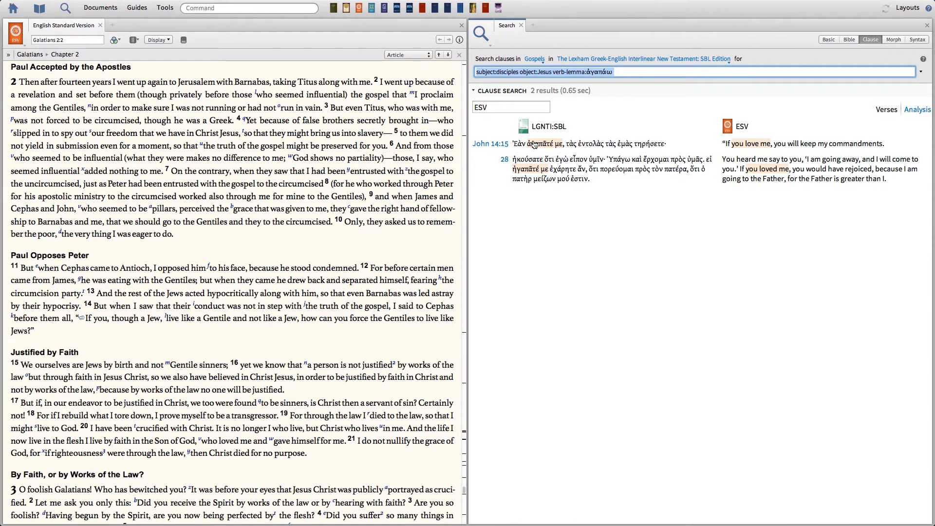
pyautogui.moveTo(537, 147)
# Step: Try to extend the clause query with OR verb-lemma:φιλέω
pyautogui.click(619, 72)
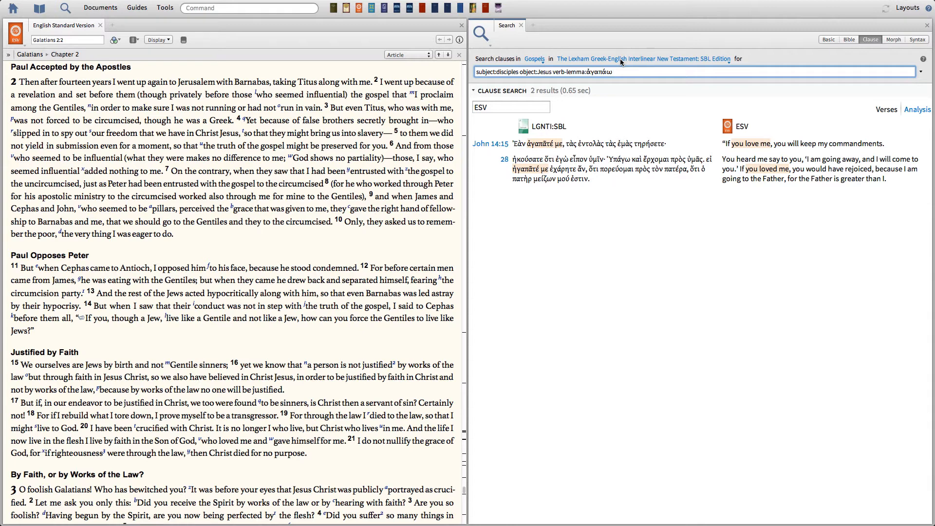
pyautogui.write('OR ')
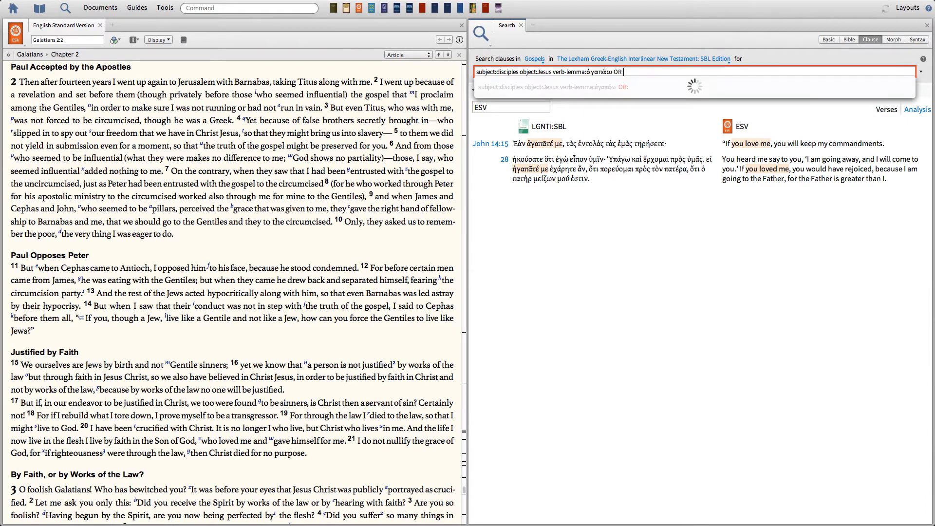
pyautogui.write('verb-l')
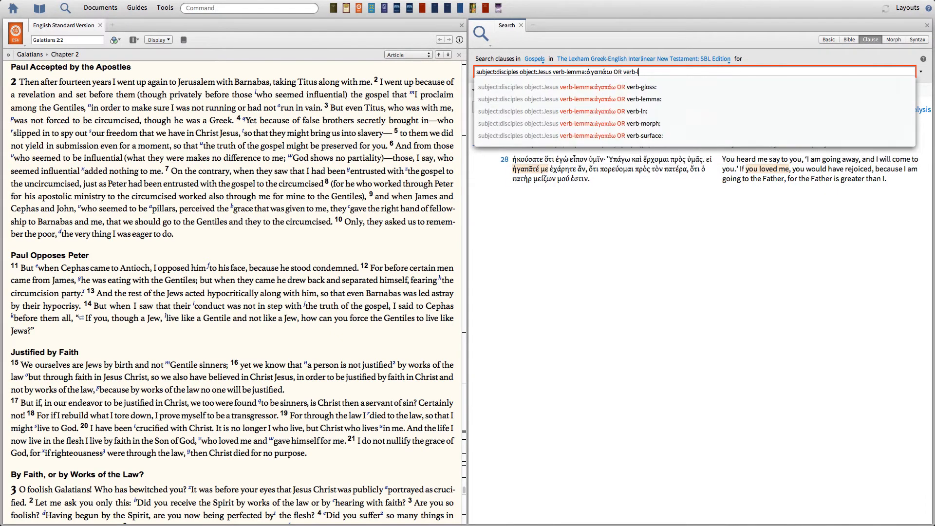
pyautogui.write('emma:')
pyautogui.write(' filew')
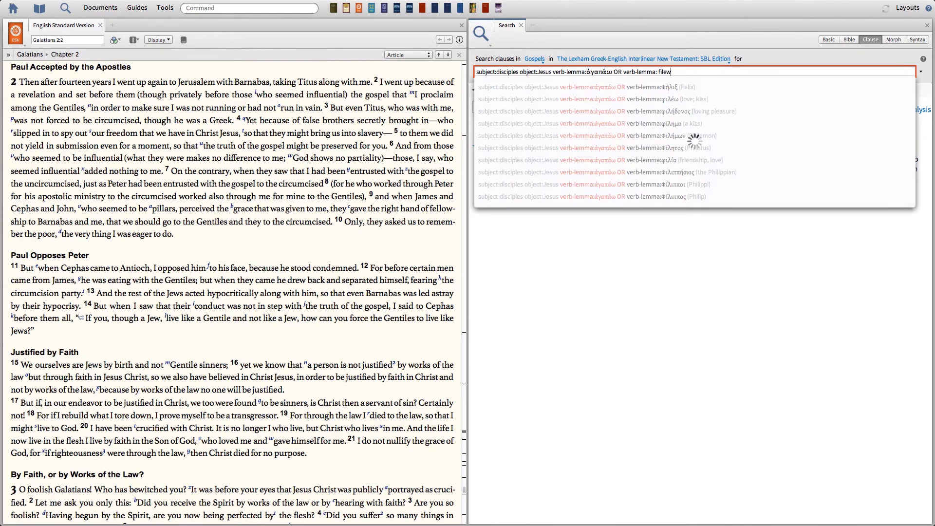
pyautogui.click(697, 97)
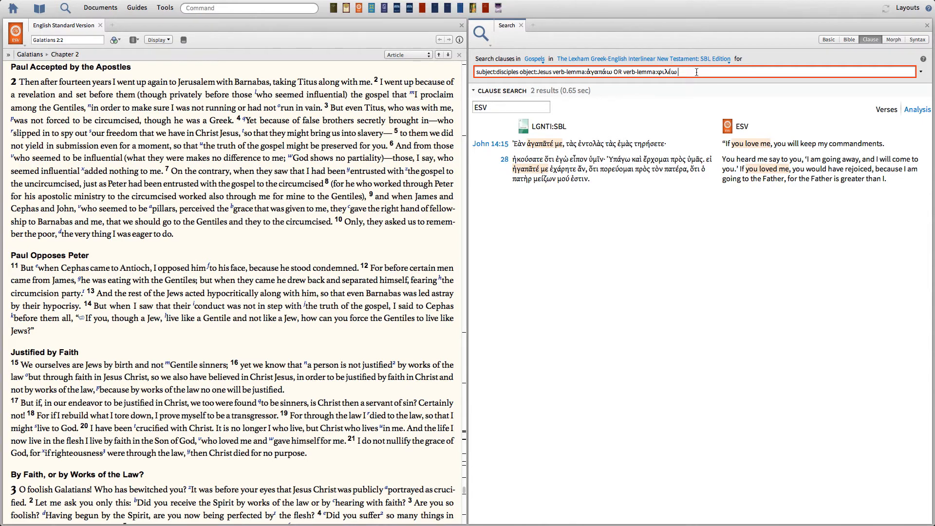
# Step: Try to replace OR verb-lemma:φιλέω in the clause query with a comma followed by filew
pyautogui.press('BackSpace')
pyautogui.press('BackSpace')
pyautogui.press('BackSpace')
pyautogui.press('BackSpace')
pyautogui.press('BackSpace')
pyautogui.press('BackSpace')
pyautogui.press('BackSpace')
pyautogui.press('BackSpace')
pyautogui.press('BackSpace')
pyautogui.press('BackSpace')
pyautogui.press('BackSpace')
pyautogui.press('BackSpace')
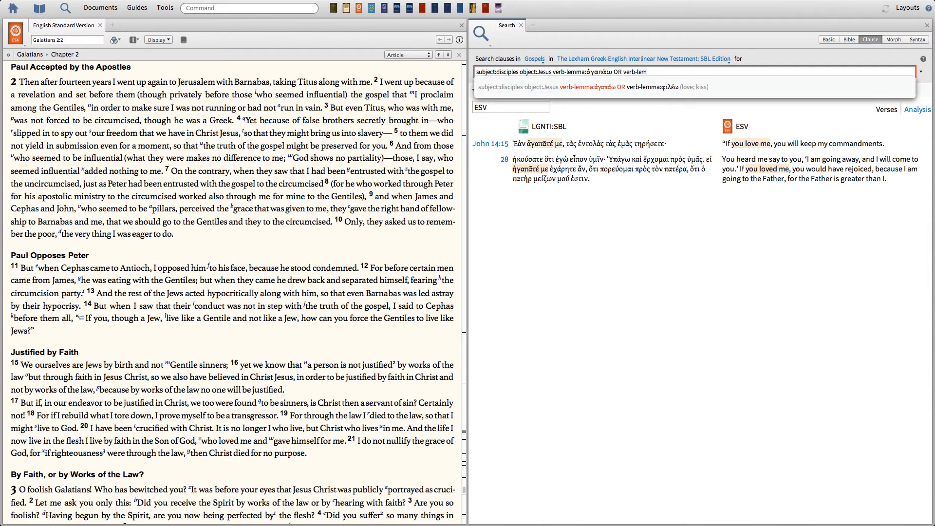
pyautogui.press('BackSpace')
pyautogui.press('BackSpace')
pyautogui.press('BackSpace')
pyautogui.press('BackSpace')
pyautogui.press('BackSpace')
pyautogui.press('BackSpace')
pyautogui.press('BackSpace')
pyautogui.press('BackSpace')
pyautogui.press('BackSpace')
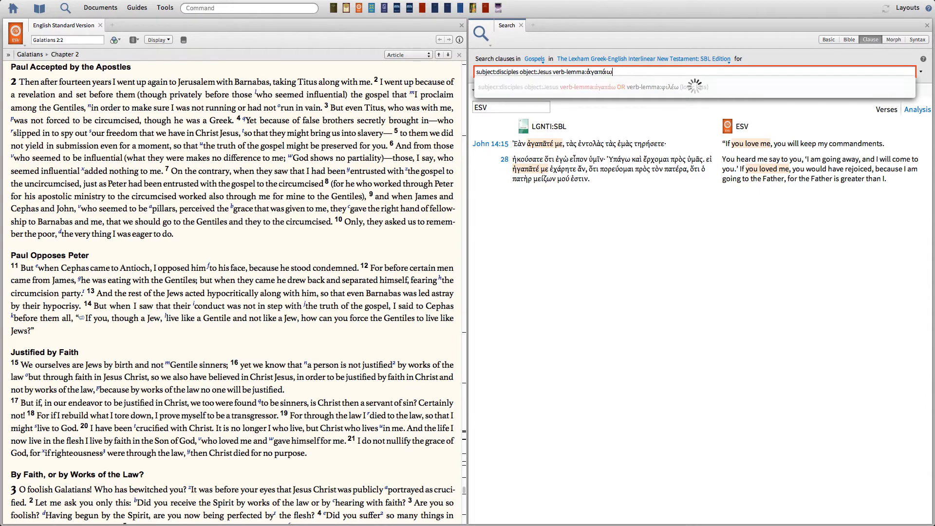
pyautogui.write(', ')
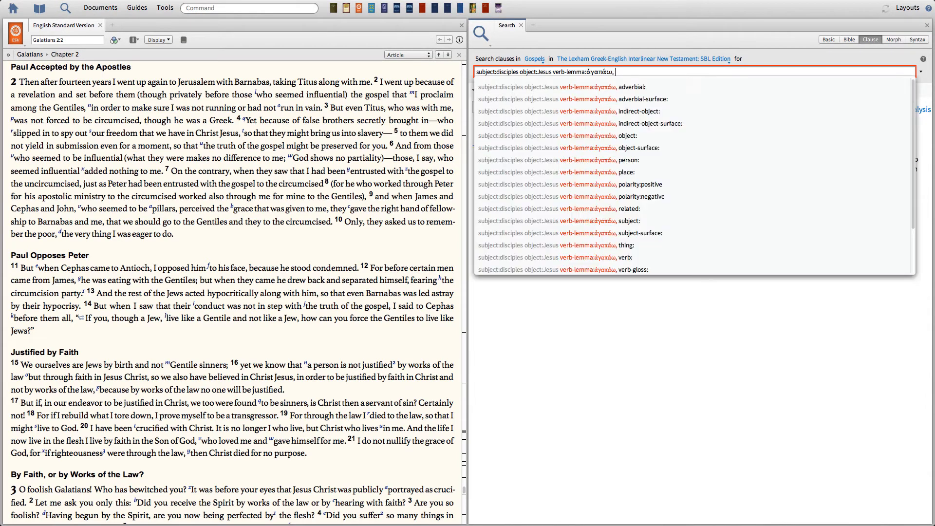
pyautogui.write('filew')
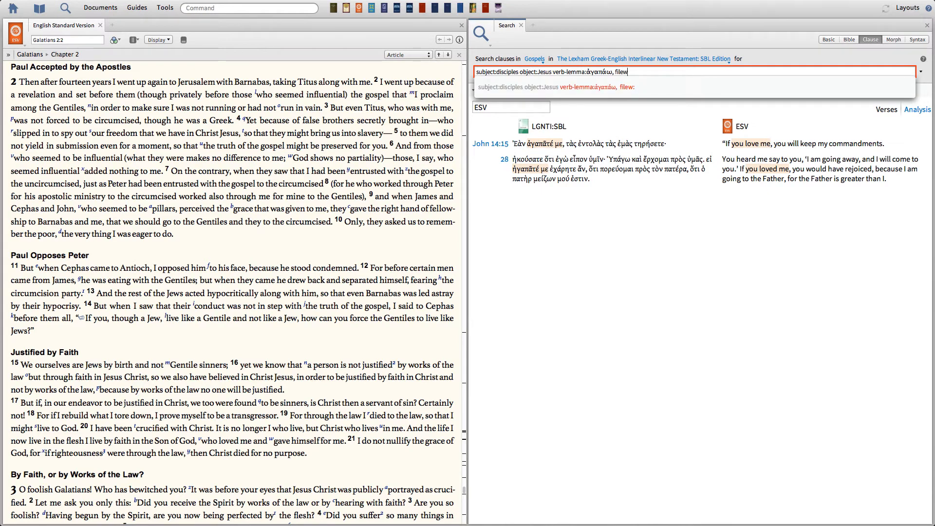
pyautogui.press('BackSpace')
pyautogui.press('BackSpace')
pyautogui.press('BackSpace')
pyautogui.press('BackSpace')
pyautogui.press('BackSpace')
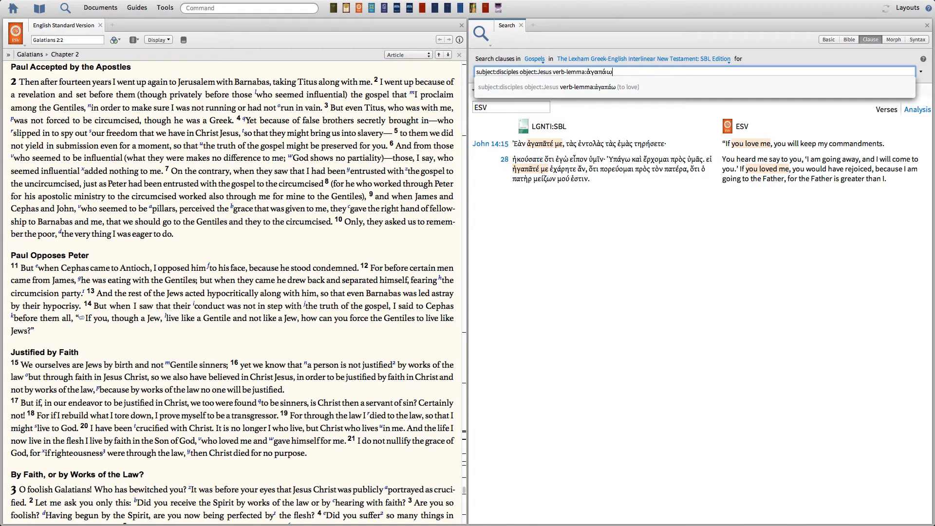
# Step: Cut the clause query back to subject: and check the subject suggestions for disc
pyautogui.press('BackSpace')
pyautogui.press('BackSpace')
pyautogui.press('BackSpace')
pyautogui.press('BackSpace')
pyautogui.press('BackSpace')
pyautogui.press('BackSpace')
pyautogui.press('BackSpace')
pyautogui.press('BackSpace')
pyautogui.press('BackSpace')
pyautogui.press('BackSpace')
pyautogui.press('BackSpace')
pyautogui.press('BackSpace')
pyautogui.press('BackSpace')
pyautogui.press('BackSpace')
pyautogui.press('BackSpace')
pyautogui.press('BackSpace')
pyautogui.press('BackSpace')
pyautogui.press('BackSpace')
pyautogui.press('BackSpace')
pyautogui.press('BackSpace')
pyautogui.press('BackSpace')
pyautogui.press('BackSpace')
pyautogui.press('BackSpace')
pyautogui.press('BackSpace')
pyautogui.press('BackSpace')
pyautogui.press('BackSpace')
pyautogui.press('BackSpace')
pyautogui.press('BackSpace')
pyautogui.press('BackSpace')
pyautogui.press('BackSpace')
pyautogui.press('BackSpace')
pyautogui.press('BackSpace')
pyautogui.press('BackSpace')
pyautogui.press('BackSpace')
pyautogui.press('BackSpace')
pyautogui.press('BackSpace')
pyautogui.press('BackSpace')
pyautogui.press('BackSpace')
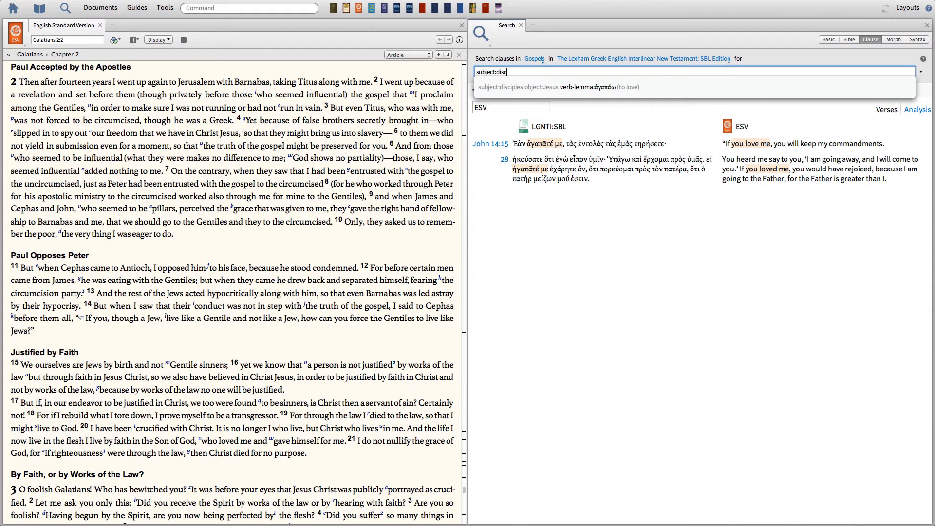
pyautogui.press('BackSpace')
pyautogui.press('BackSpace')
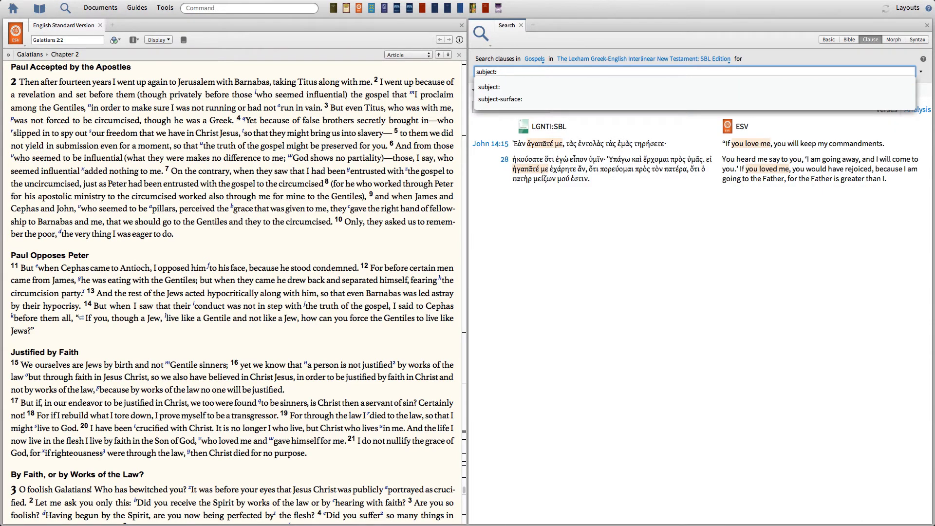
pyautogui.write('disc')
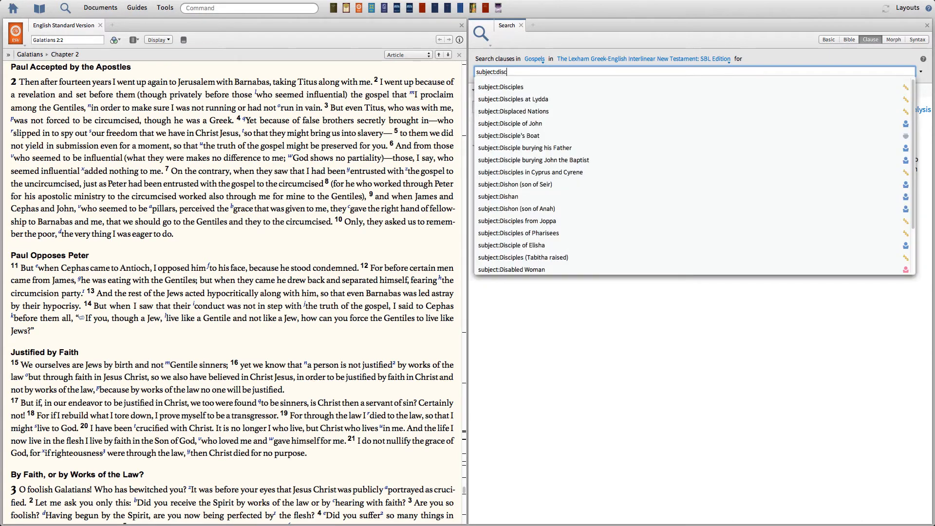
pyautogui.press('BackSpace')
pyautogui.press('BackSpace')
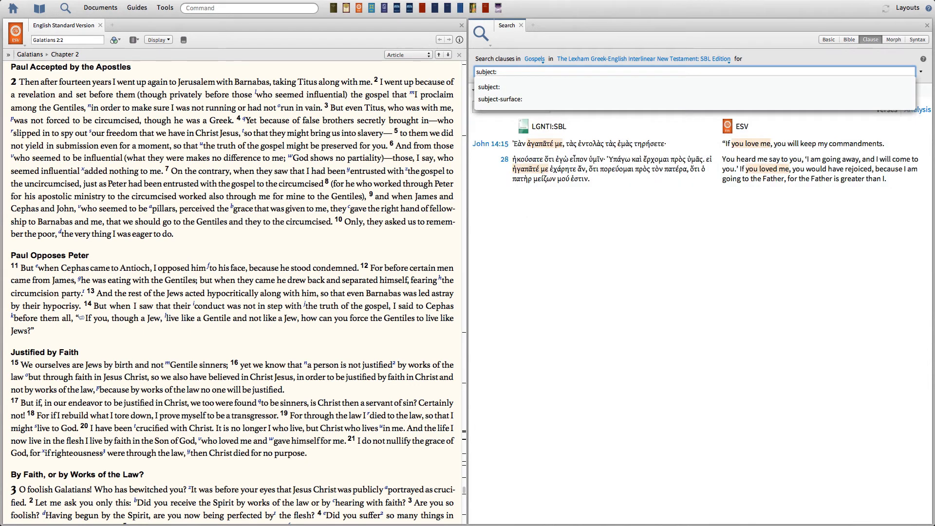
# Step: Try to use a wildcard subject by building the query subject:* object:Jesus verb:to love
pyautogui.write('*')
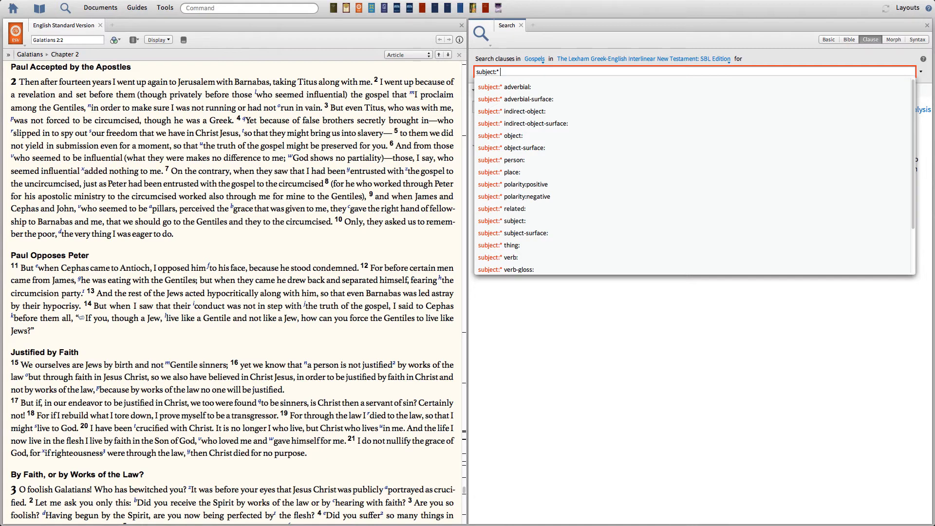
pyautogui.write('object:')
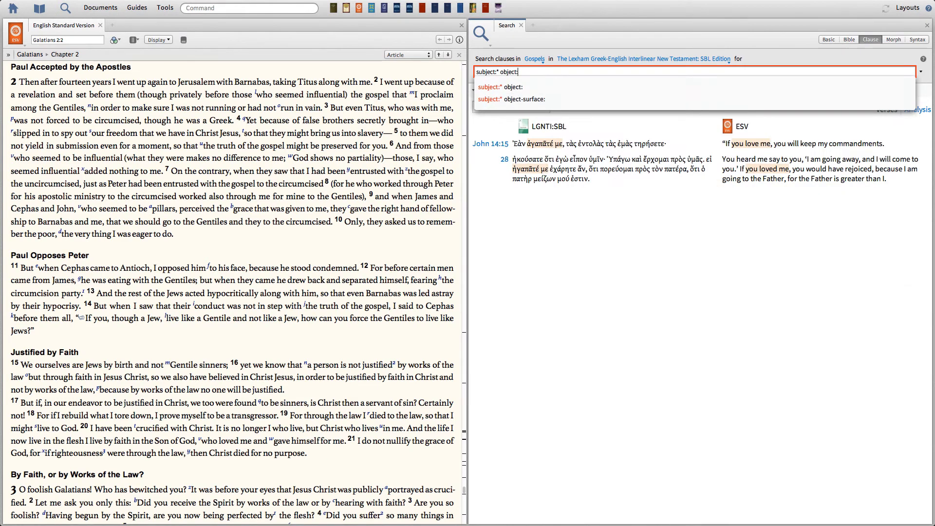
pyautogui.write('Jesus')
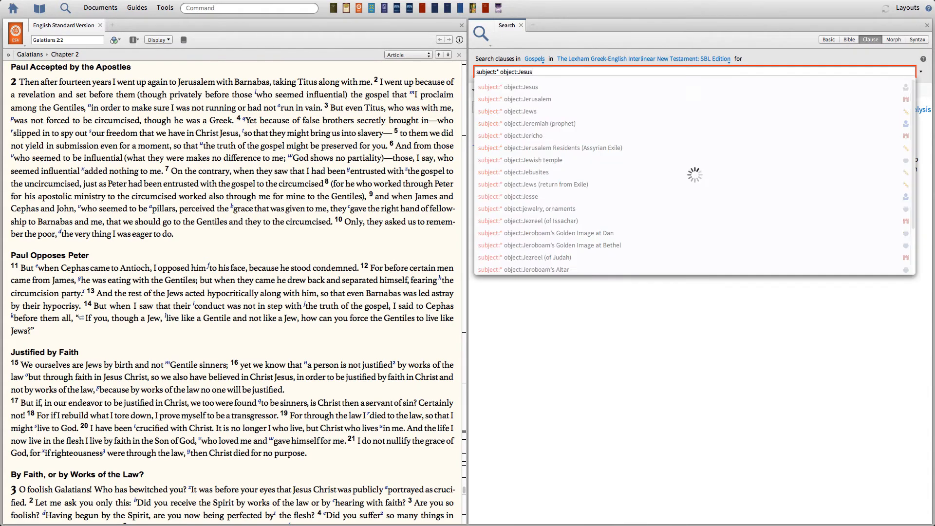
pyautogui.write(' verb')
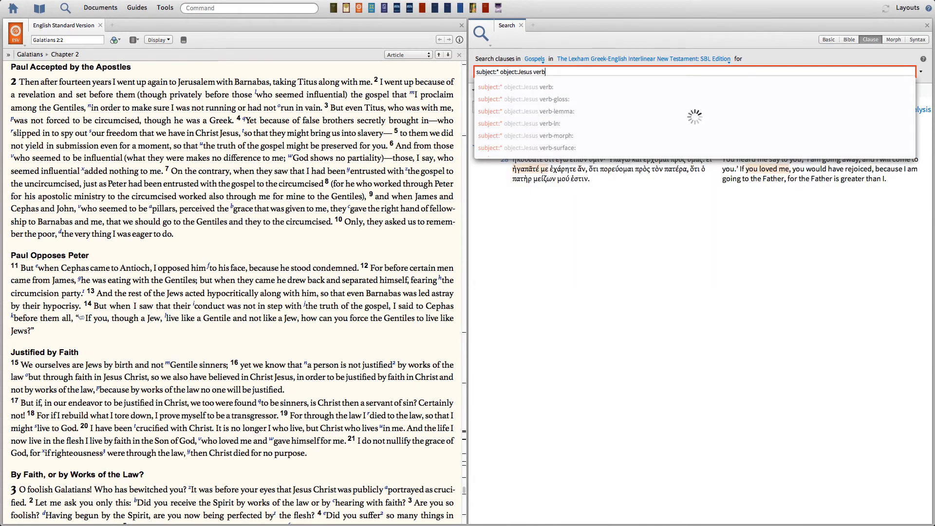
pyautogui.write(':to love')
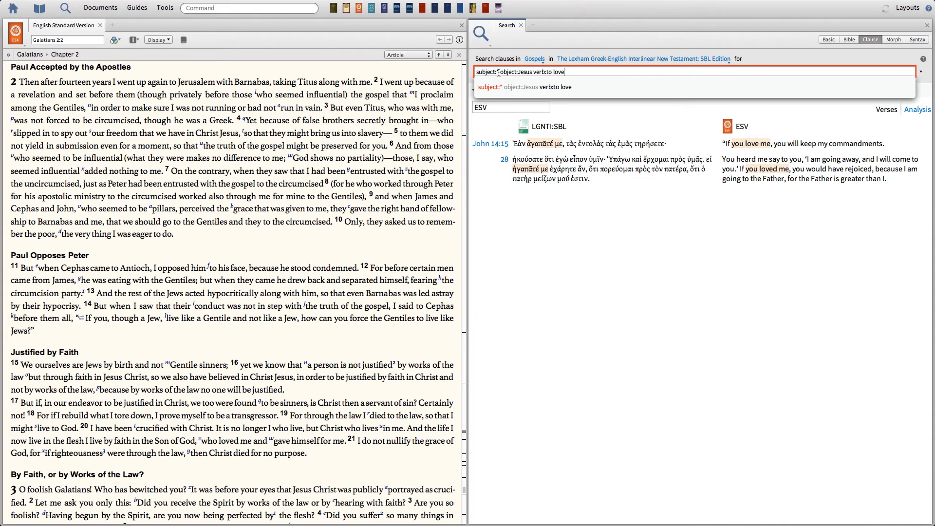
# Step: Replace everything after subject: in the clause query with Jesus verb-lemma: *
pyautogui.moveTo(497, 72); pyautogui.dragTo(662, 73)
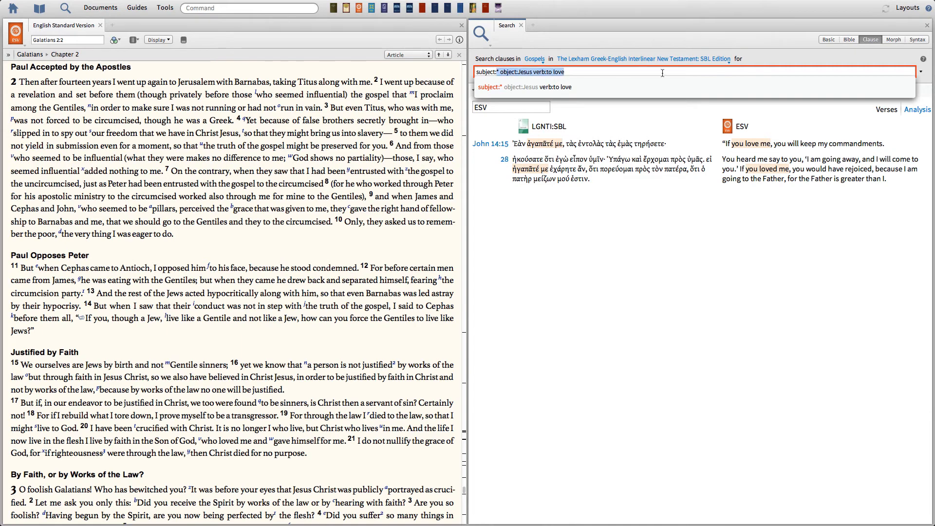
pyautogui.write('Jesus')
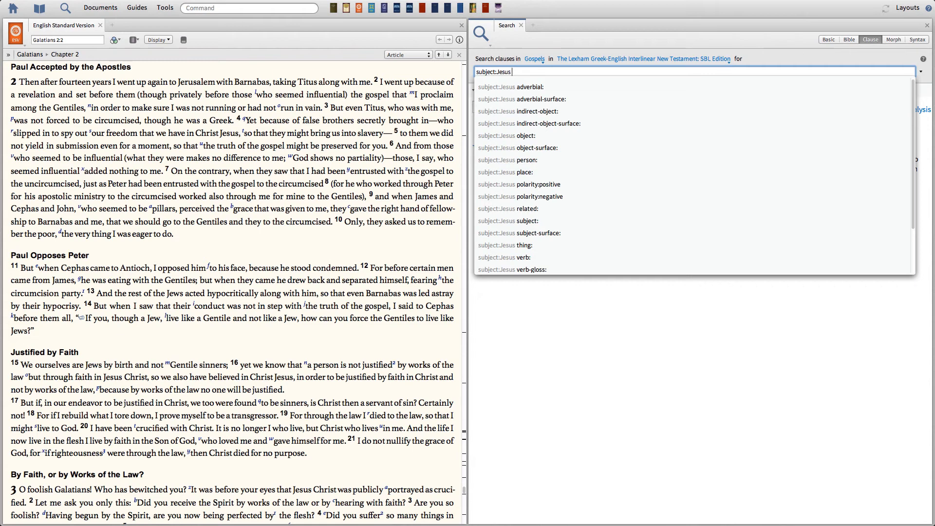
pyautogui.write(' verb-')
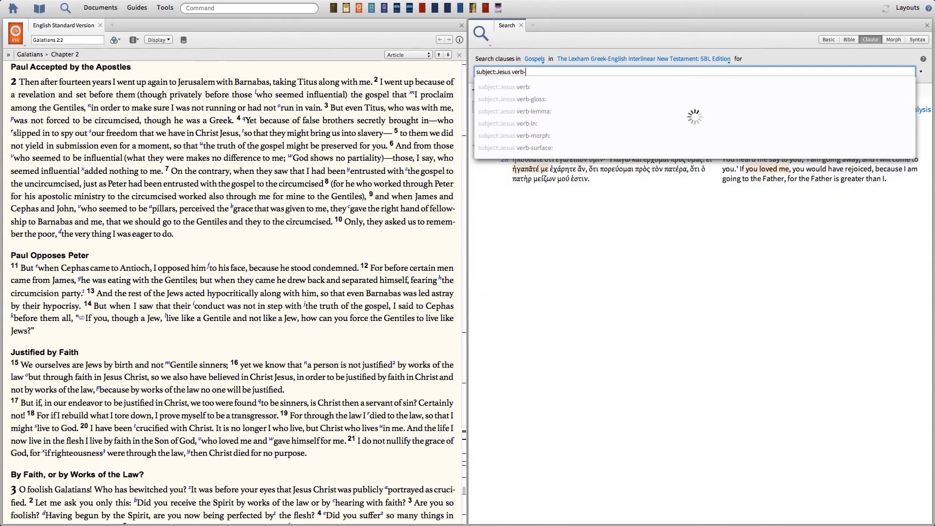
pyautogui.write('lemma:')
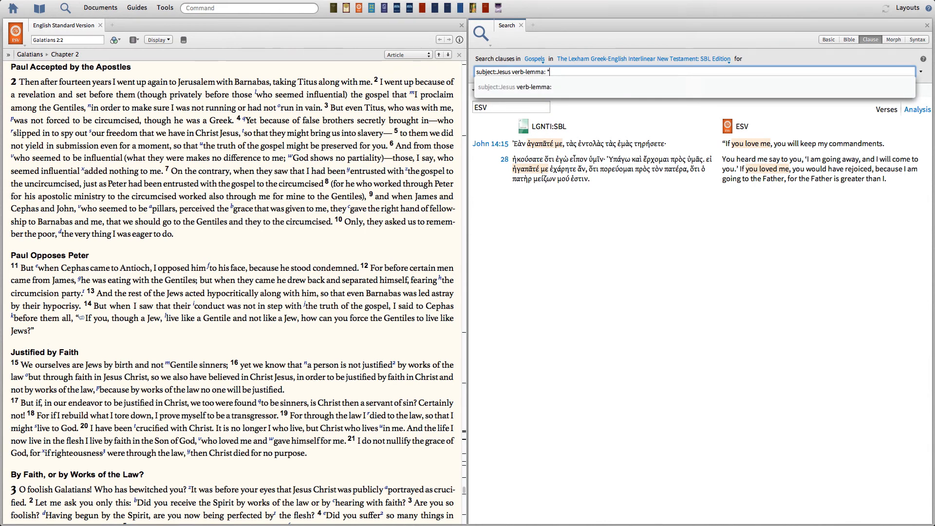
pyautogui.write(' *')
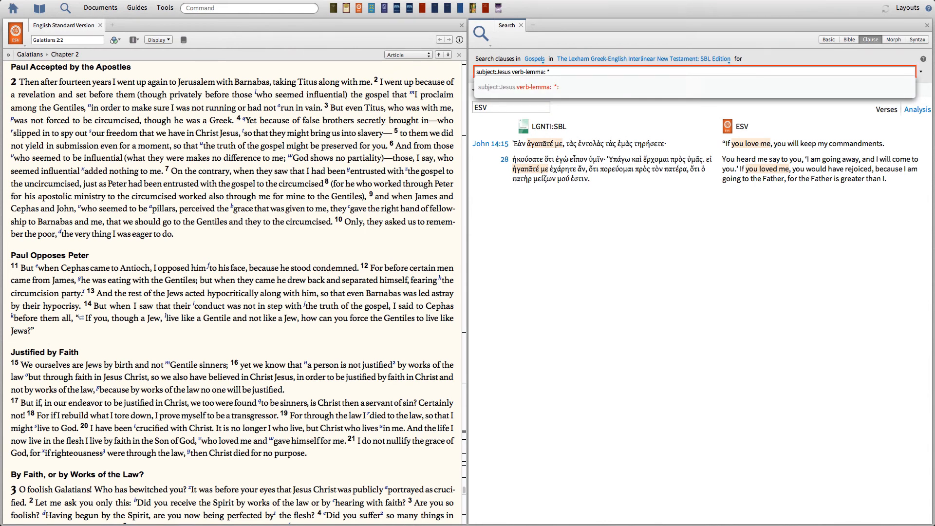